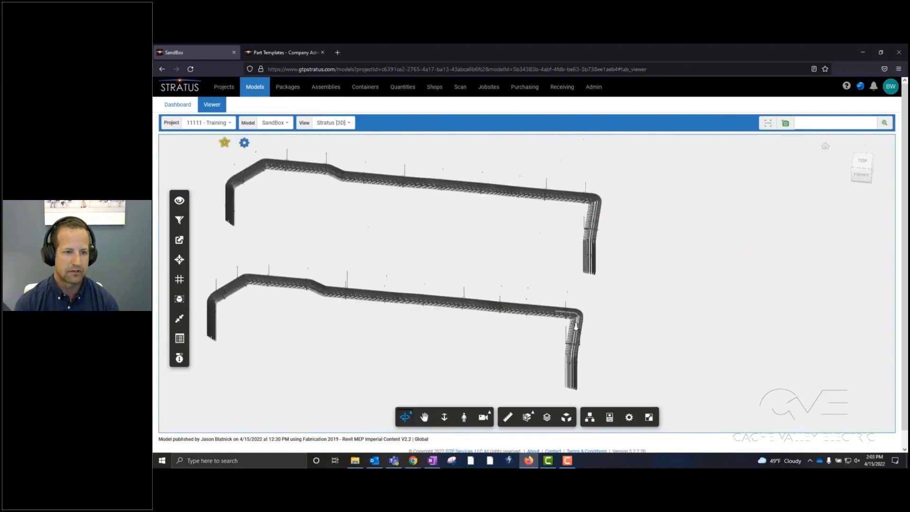
Preview several individual conduit size filters and the whole CVE - Conduit group, clearing each one again.
drag(418, 366, 496, 359)
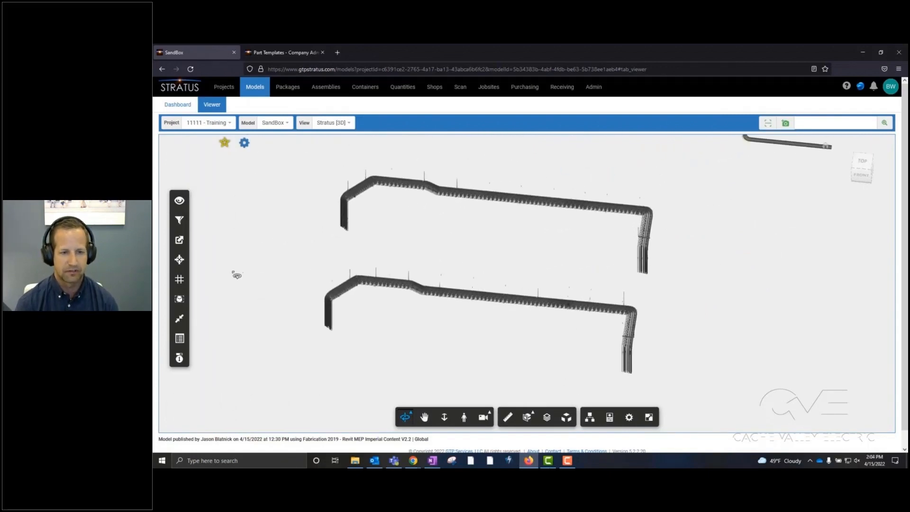
click(180, 221)
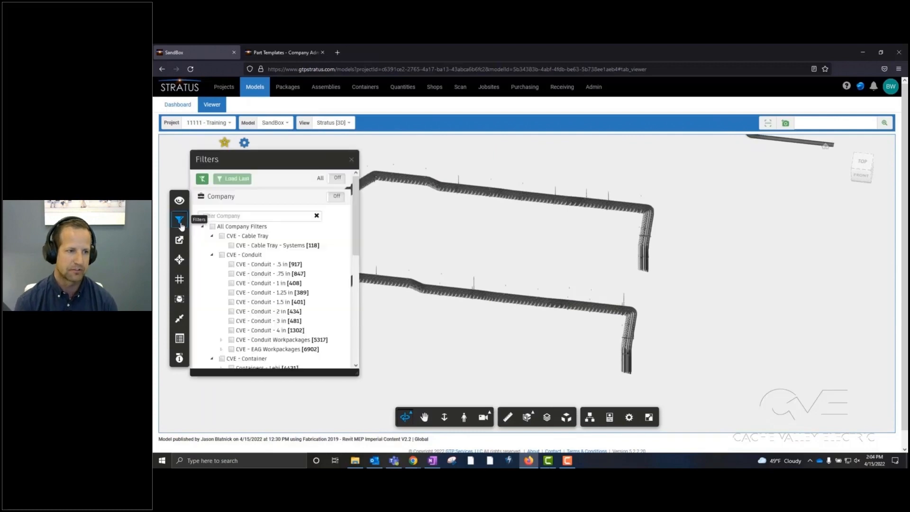
click(232, 274)
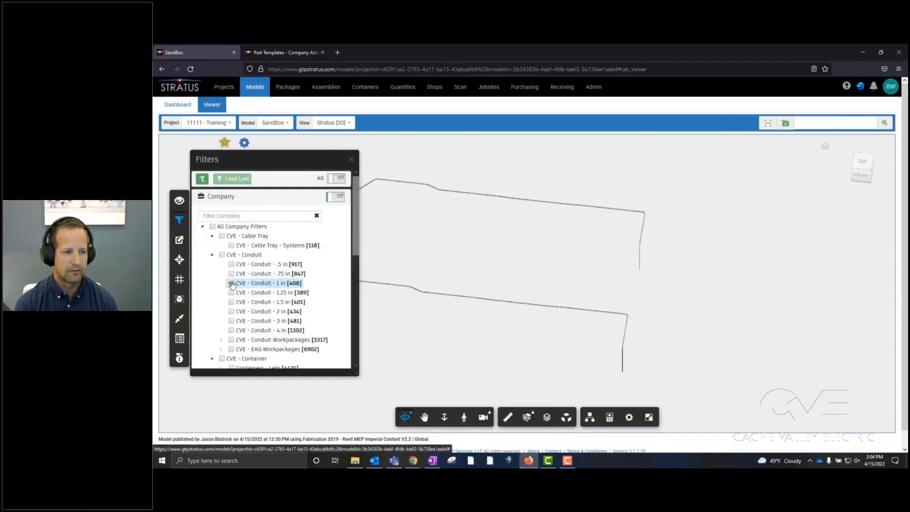
click(232, 274)
click(231, 293)
click(231, 293)
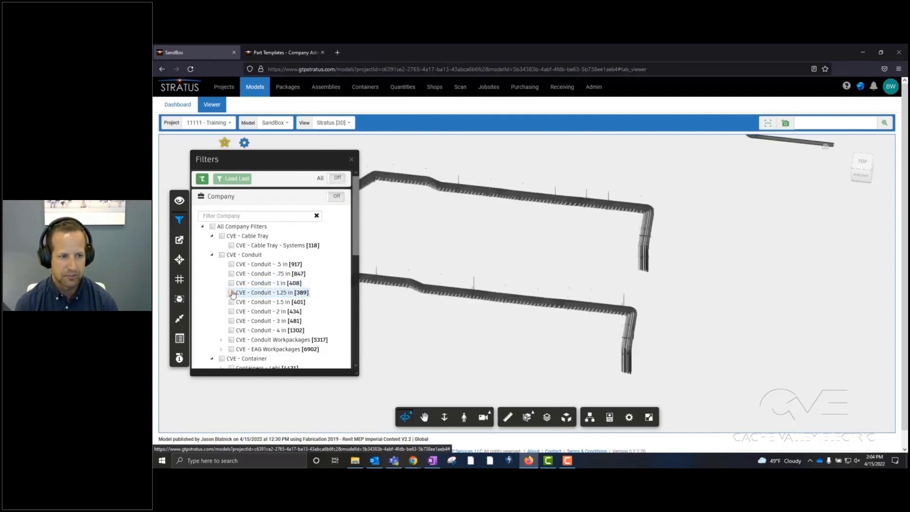
click(231, 303)
click(231, 303)
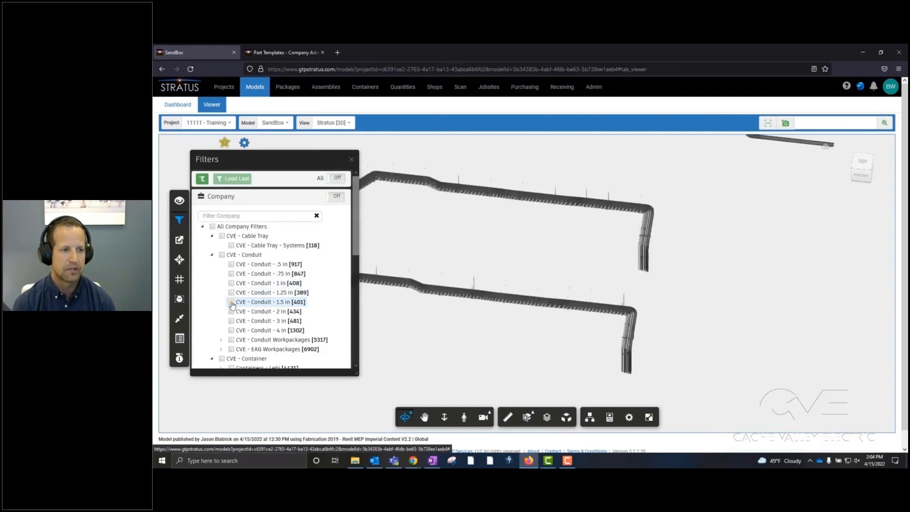
click(221, 255)
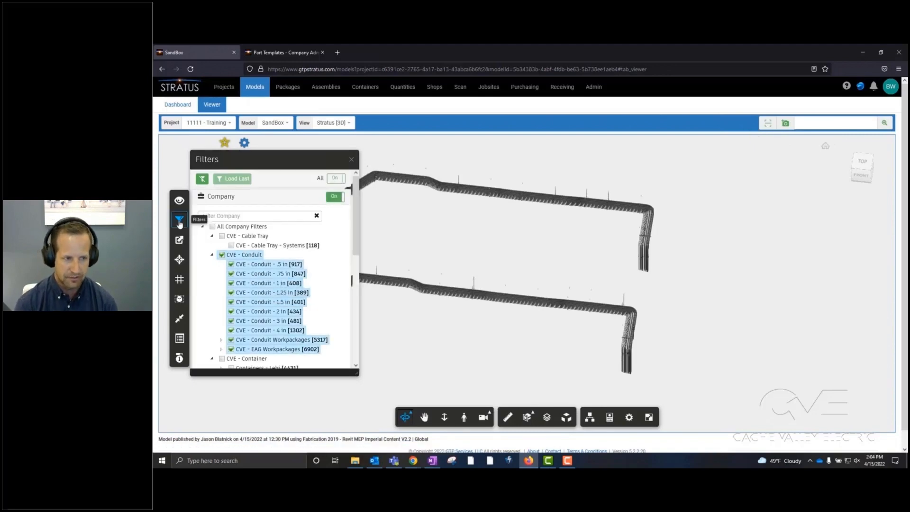
click(222, 255)
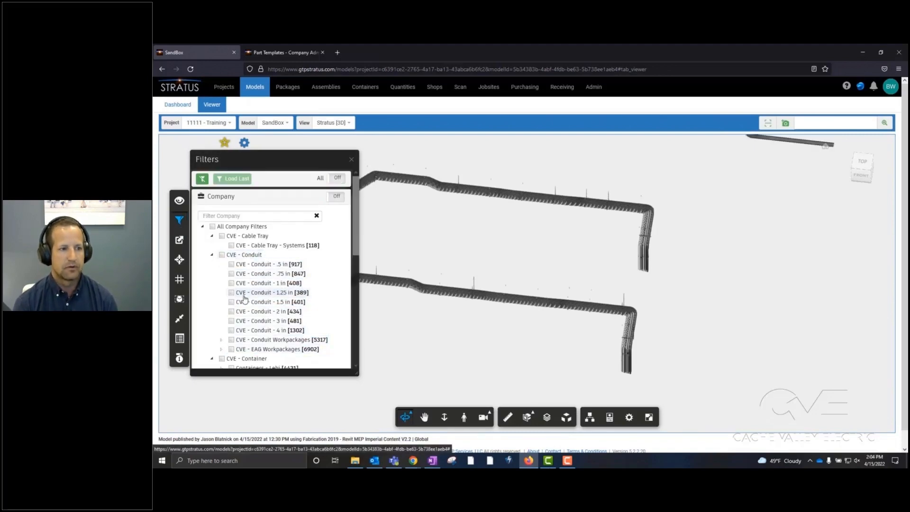
Filter the model to CVE - Conduit Workpackages and box-select the lower conduit rack in plan view.
click(232, 340)
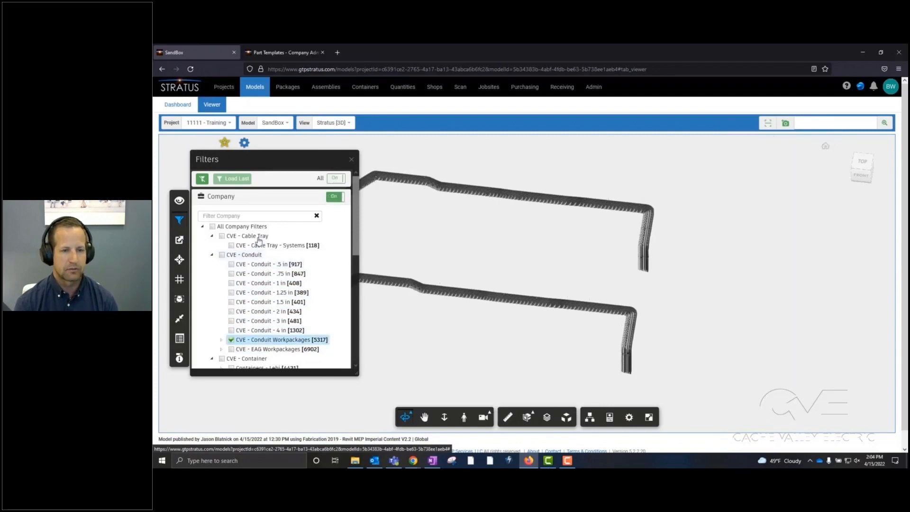
click(180, 220)
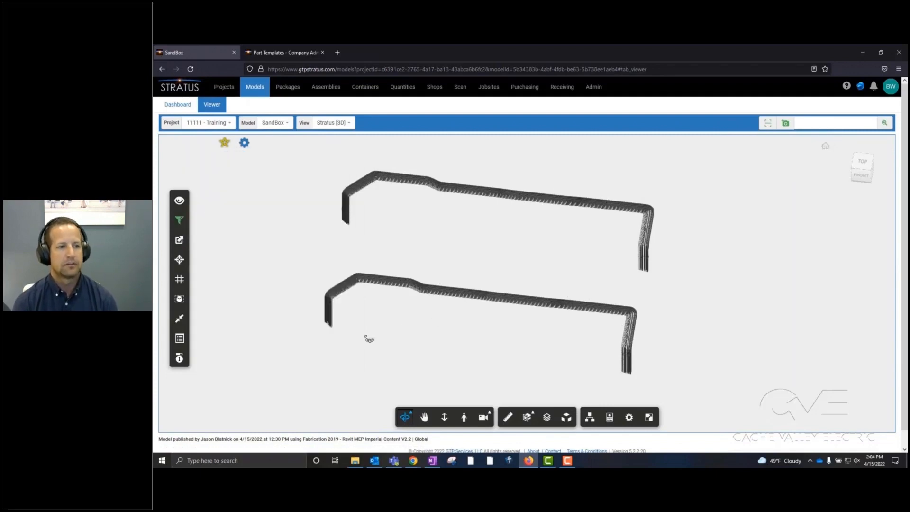
drag(368, 335, 369, 383)
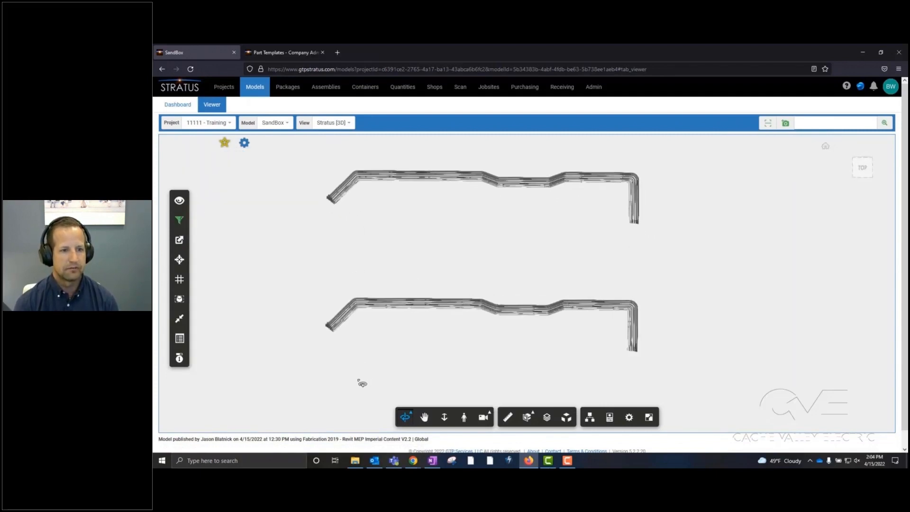
click(179, 299)
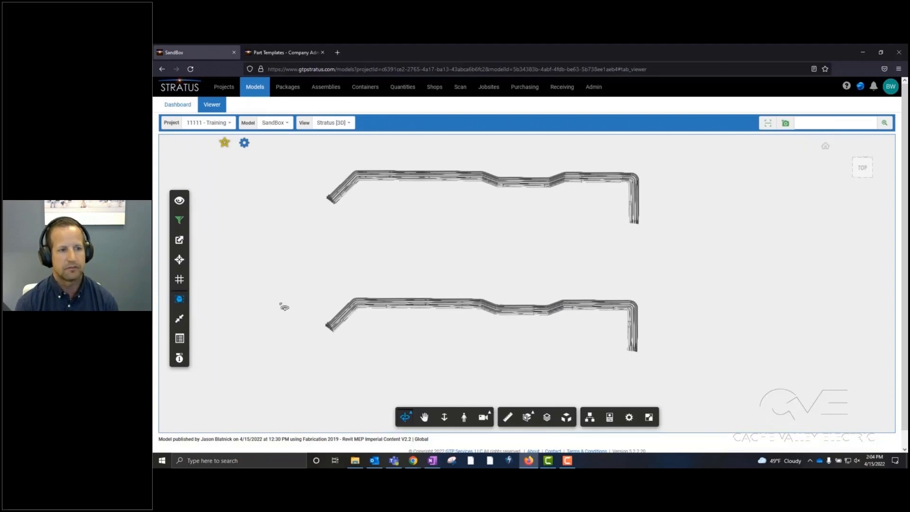
drag(275, 274, 380, 322)
drag(467, 334, 715, 386)
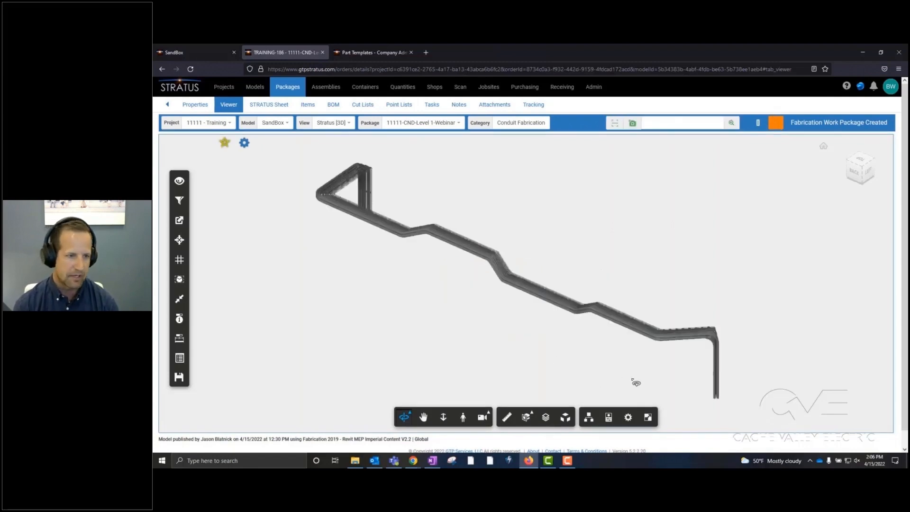
Color the package's conduit by assembly, examine the segments along the rack, and turn the coloring off.
drag(636, 383, 390, 376)
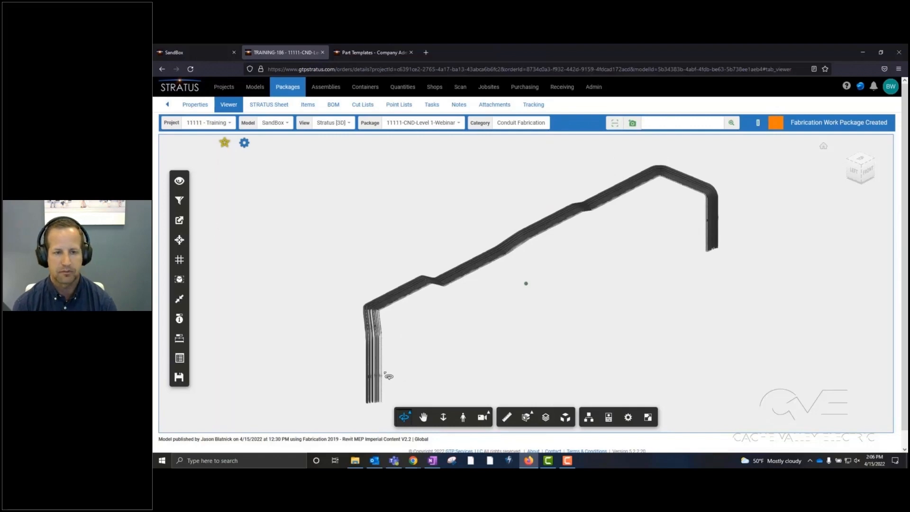
click(179, 180)
drag(429, 144, 273, 154)
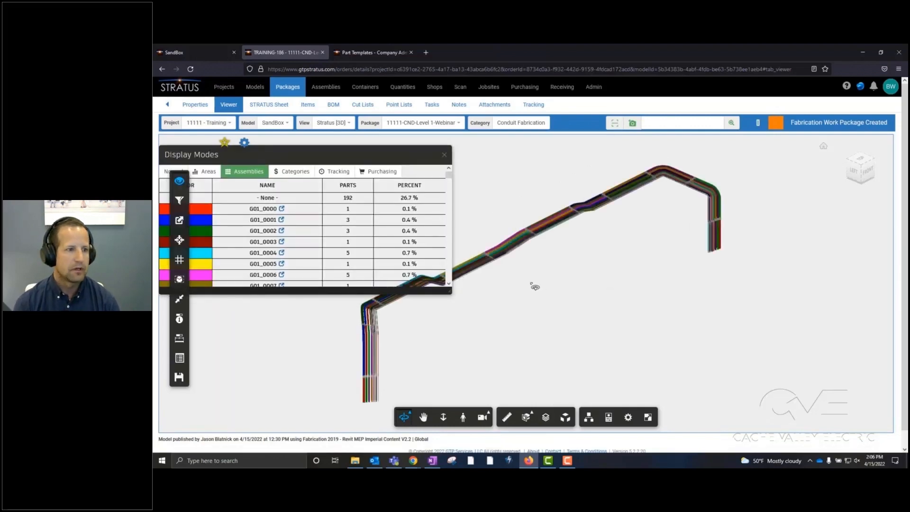
scroll(526, 289, up, 5)
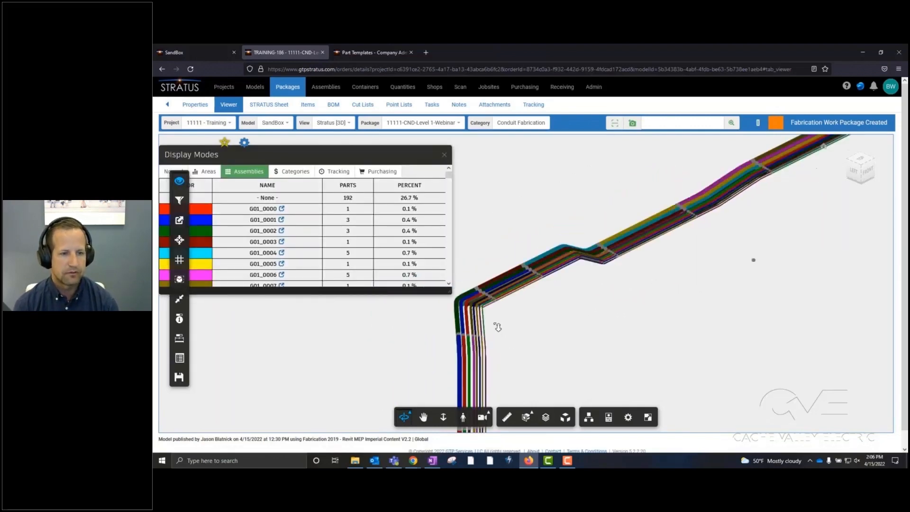
drag(498, 326, 496, 322)
drag(778, 217, 560, 335)
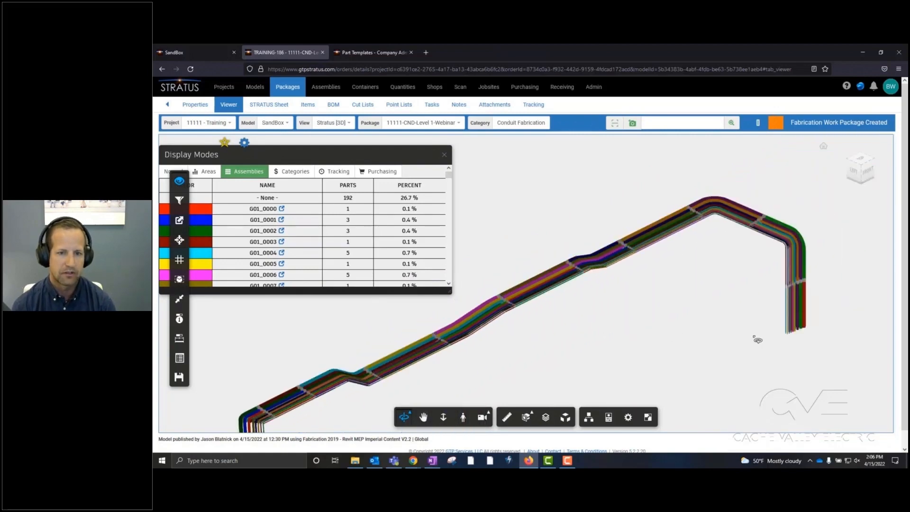
drag(758, 340, 573, 266)
click(382, 170)
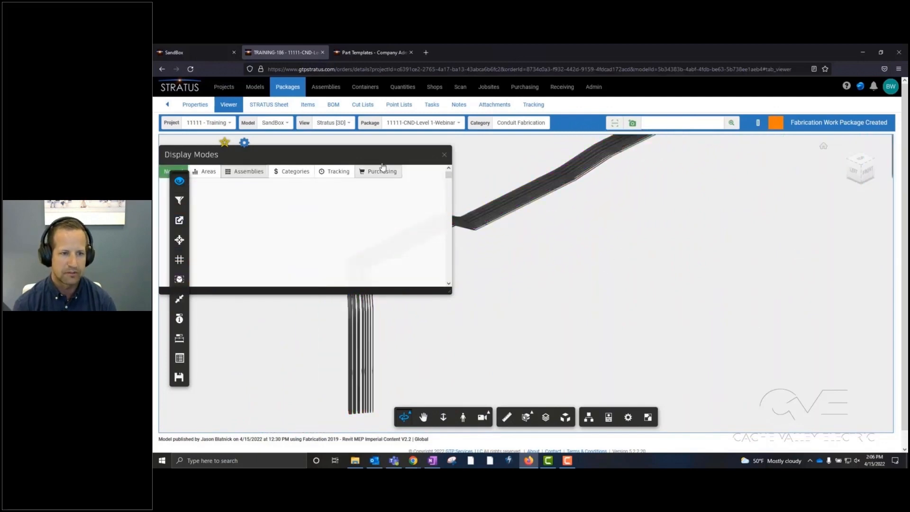
click(444, 155)
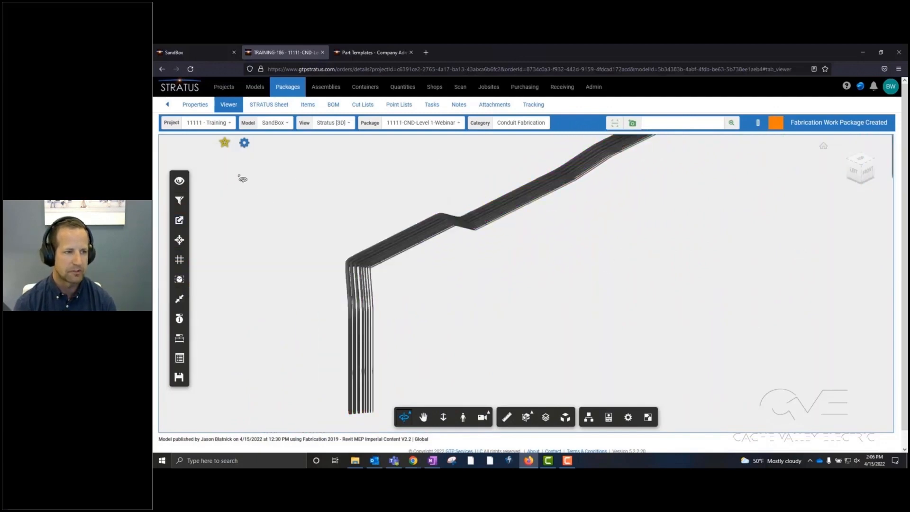
Open the package's item list and look through its assemblies with their part counts and statuses.
click(305, 106)
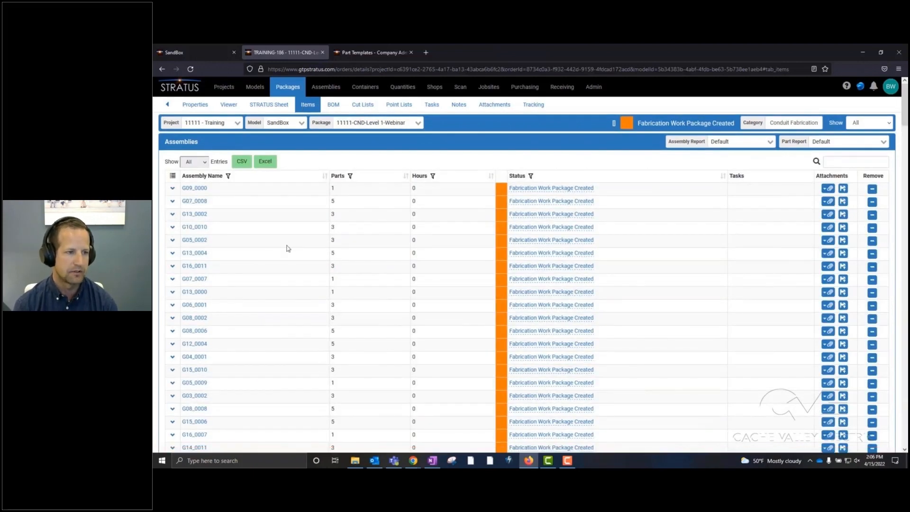
scroll(287, 248, down, 10)
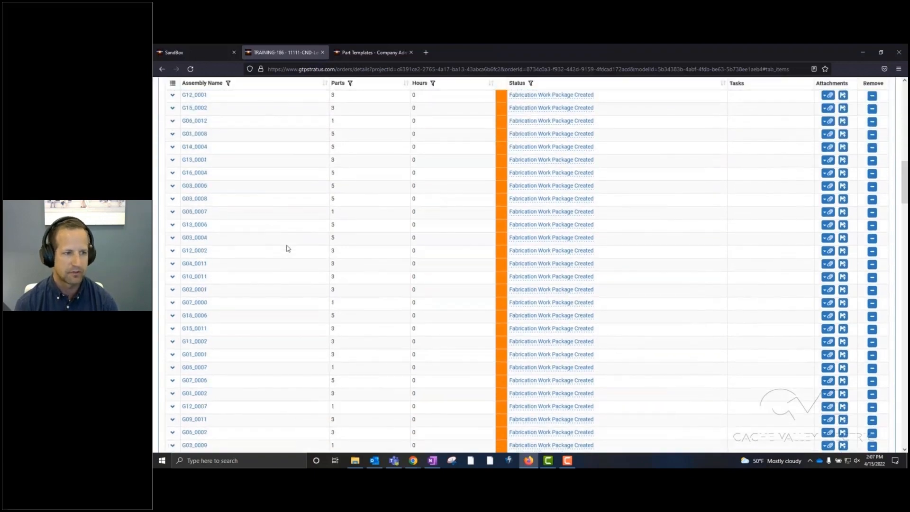
scroll(287, 248, down, 10)
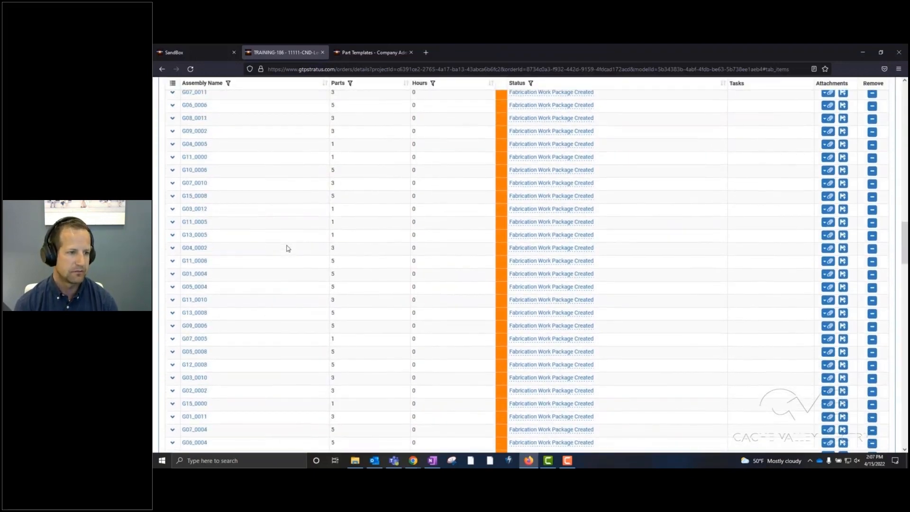
scroll(286, 249, down, 10)
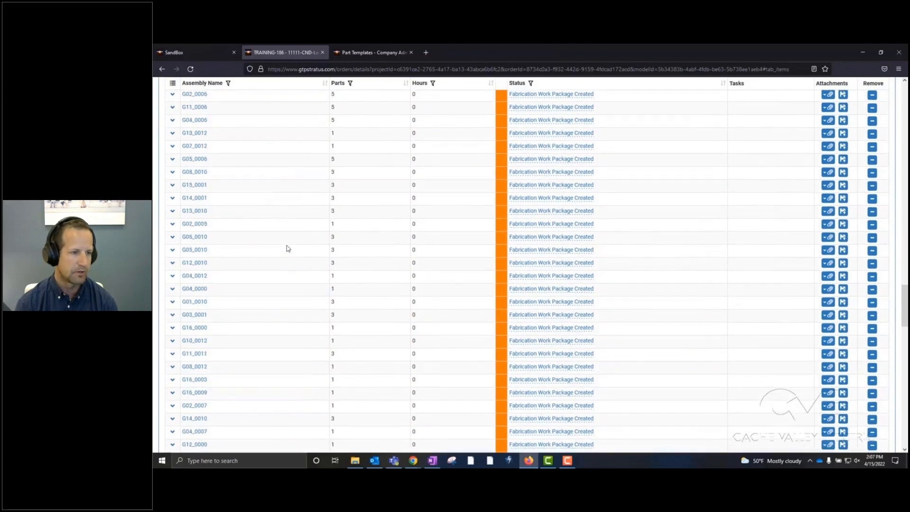
scroll(287, 248, down, 10)
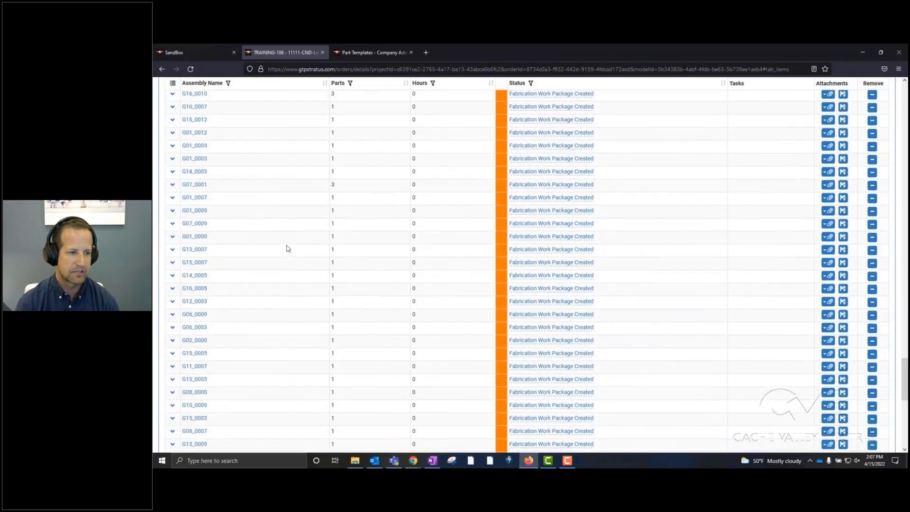
scroll(287, 248, down, 5)
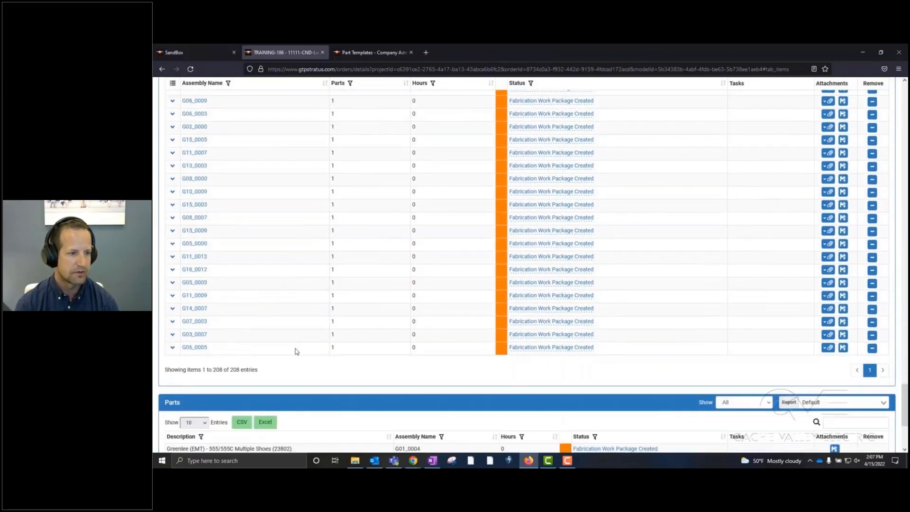
scroll(277, 298, up, 10)
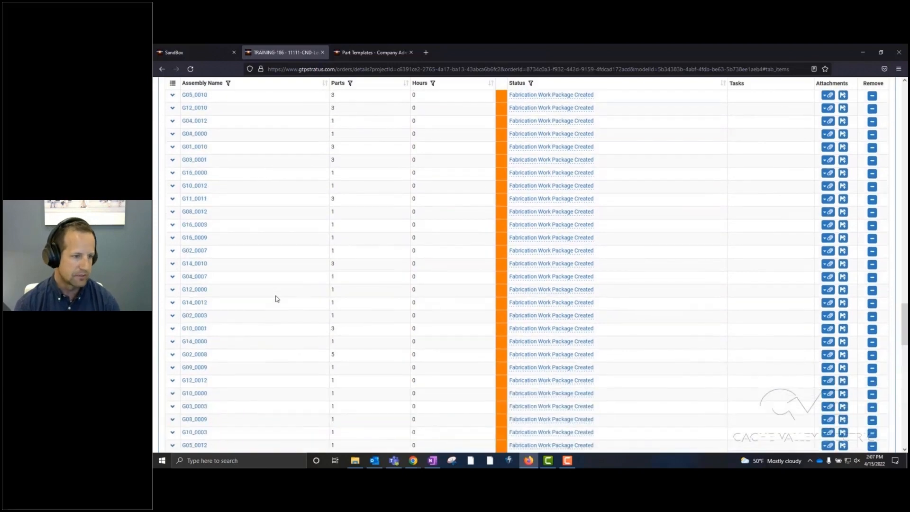
scroll(277, 298, up, 10)
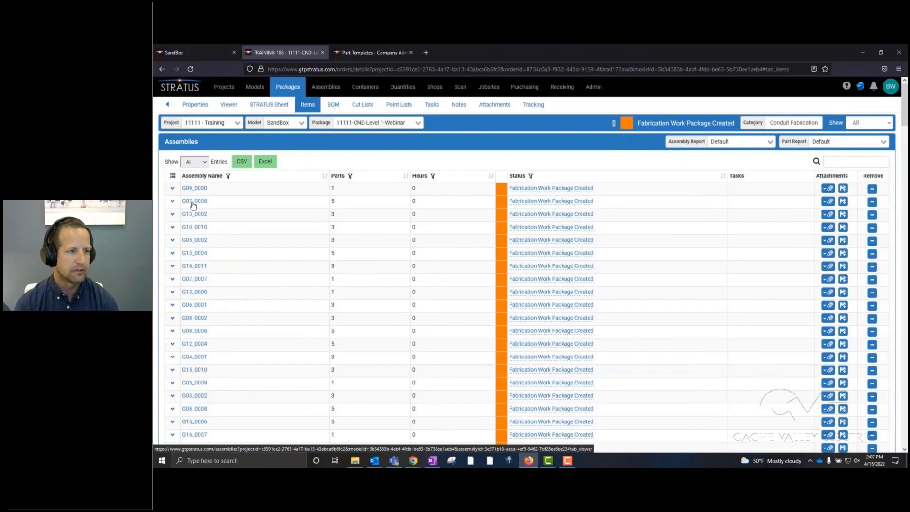
Open assembly G07_0008 from the package's item list and view the whole bent conduit with its neighbor tags.
click(194, 201)
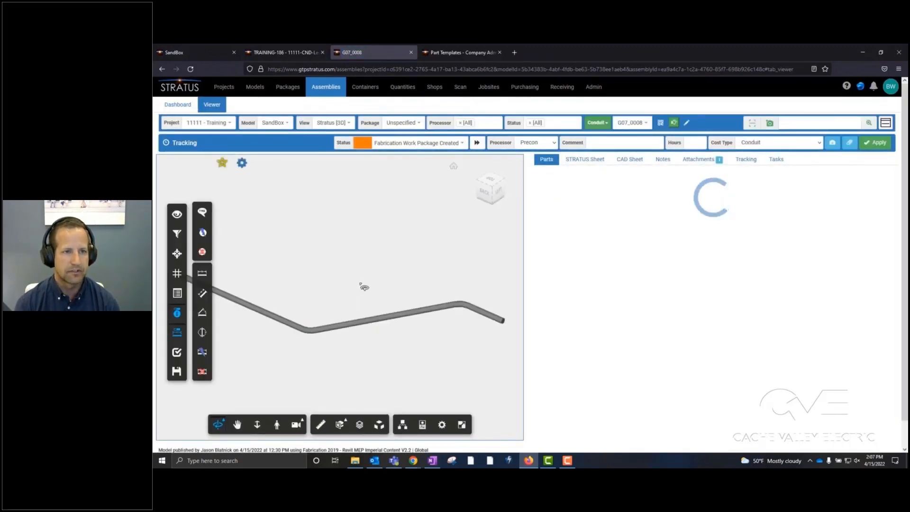
drag(420, 352, 437, 343)
scroll(395, 339, down, 3)
Show hidden parts shaded to examine the assembly within its conduit rack, and turn the shading off.
click(240, 165)
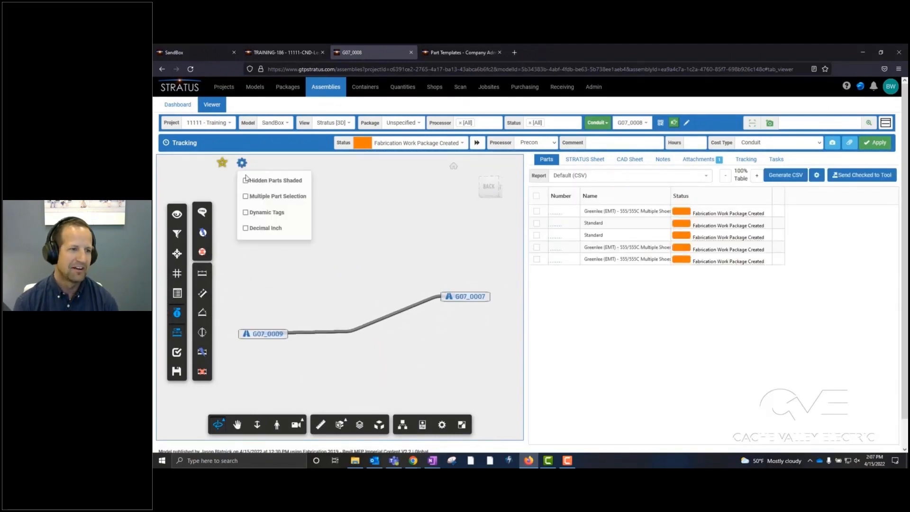
click(245, 181)
drag(376, 272, 335, 358)
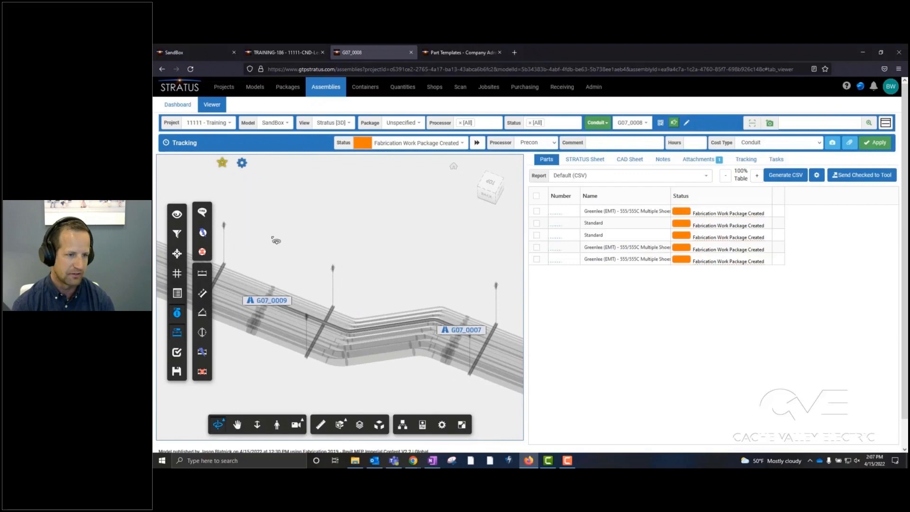
click(242, 164)
click(246, 180)
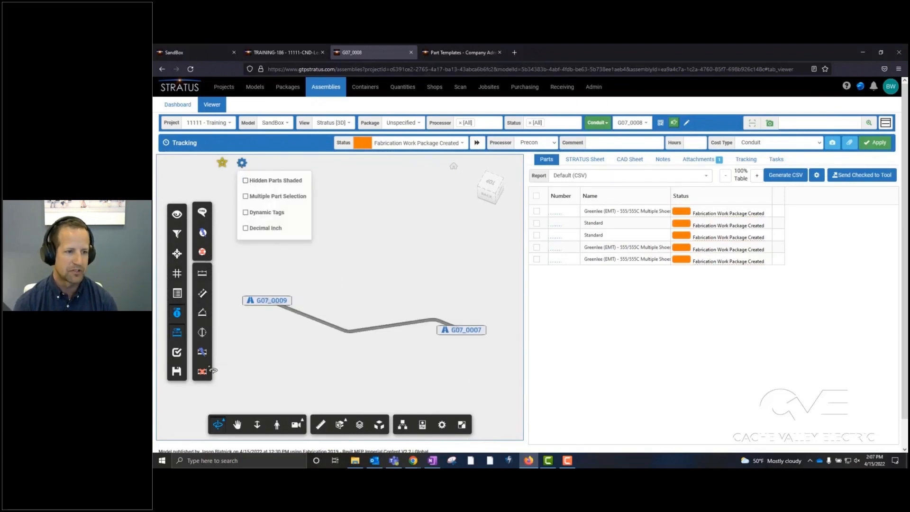
Run the auto-dimension routine on the conduit assembly and view its dimensions from the back.
click(201, 356)
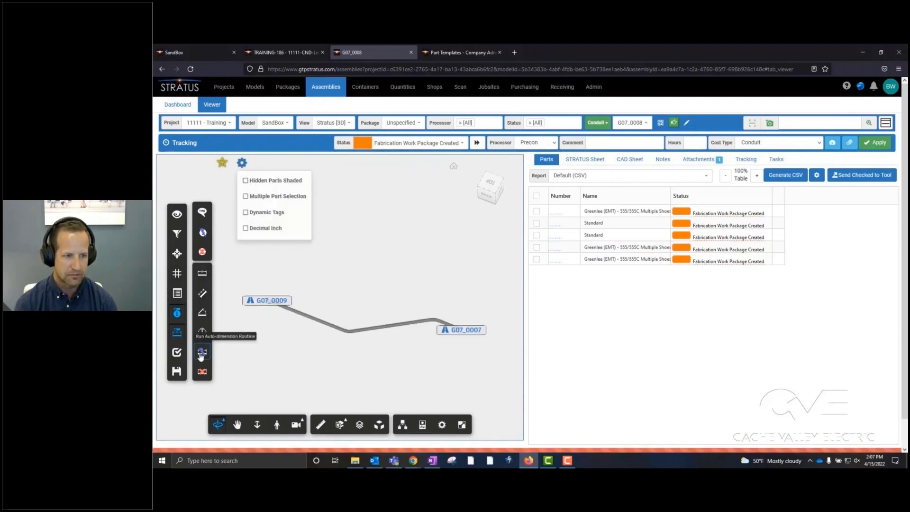
click(245, 212)
click(355, 377)
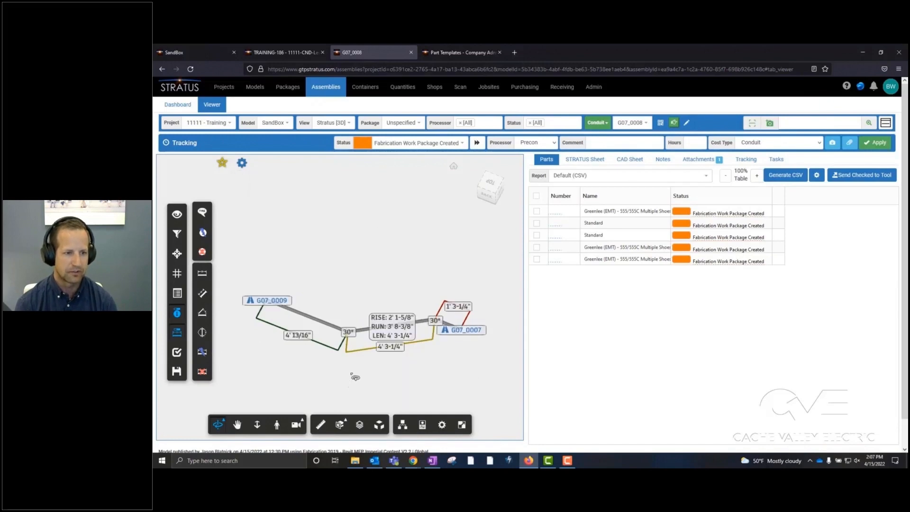
drag(357, 386, 408, 368)
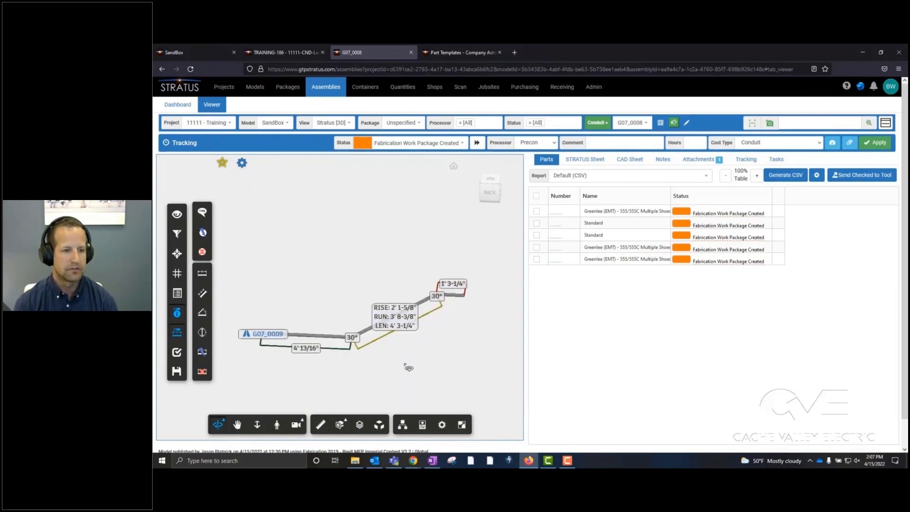
Open the assembly's attached bend data file G07_0008.txt.
click(703, 159)
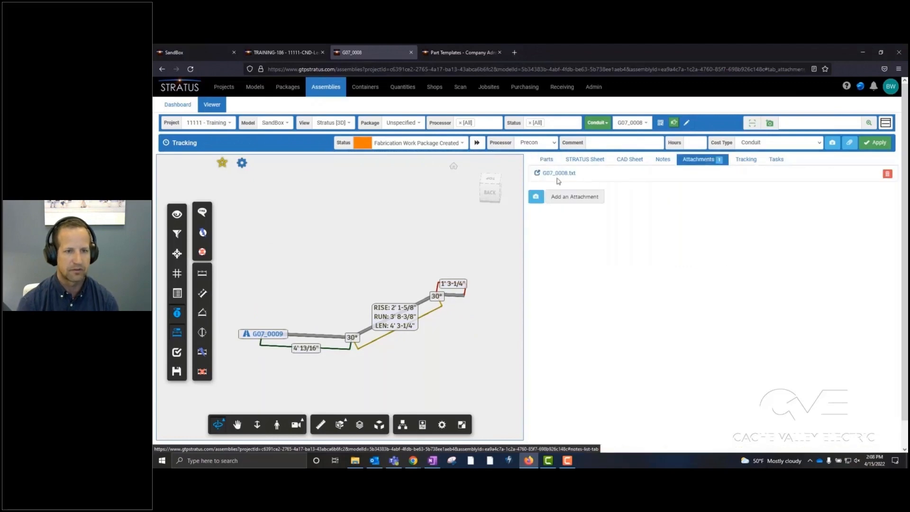
click(559, 173)
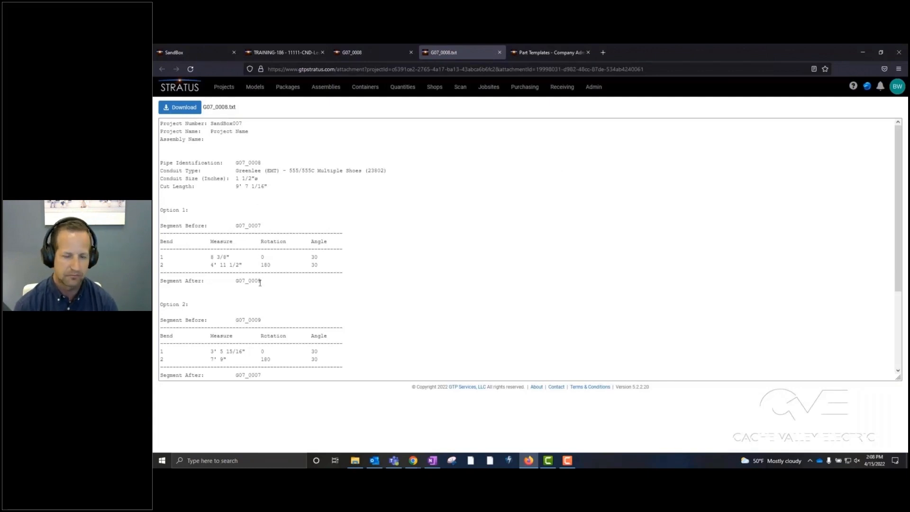
Close the bend data file and view the neighboring assemblies G07_0009 and G07_0010.
click(500, 53)
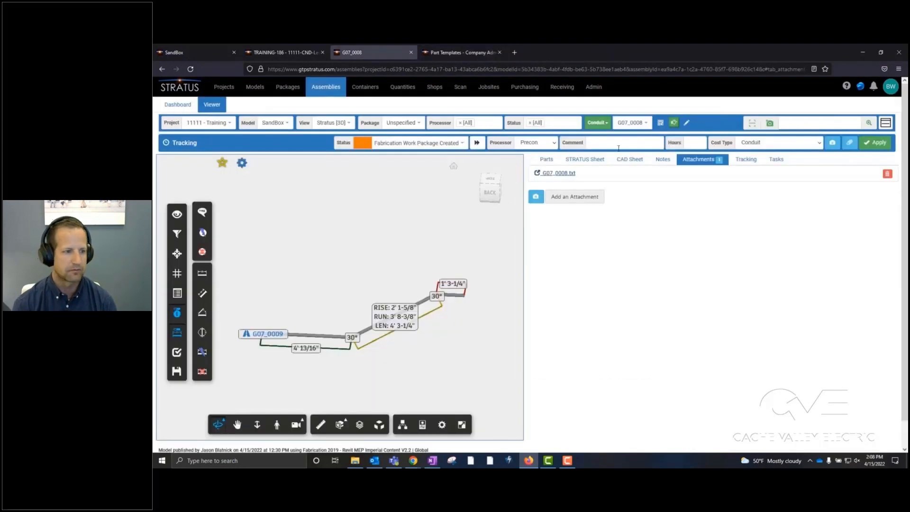
click(647, 124)
click(648, 188)
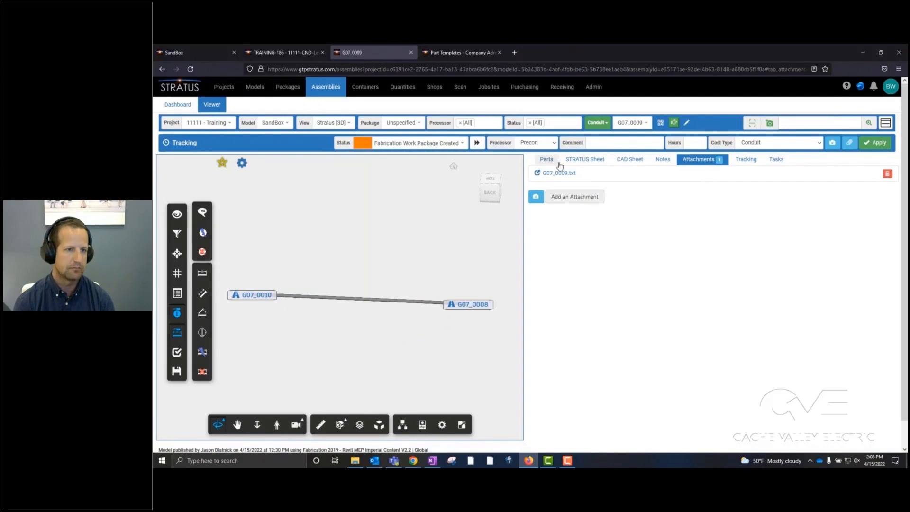
click(645, 123)
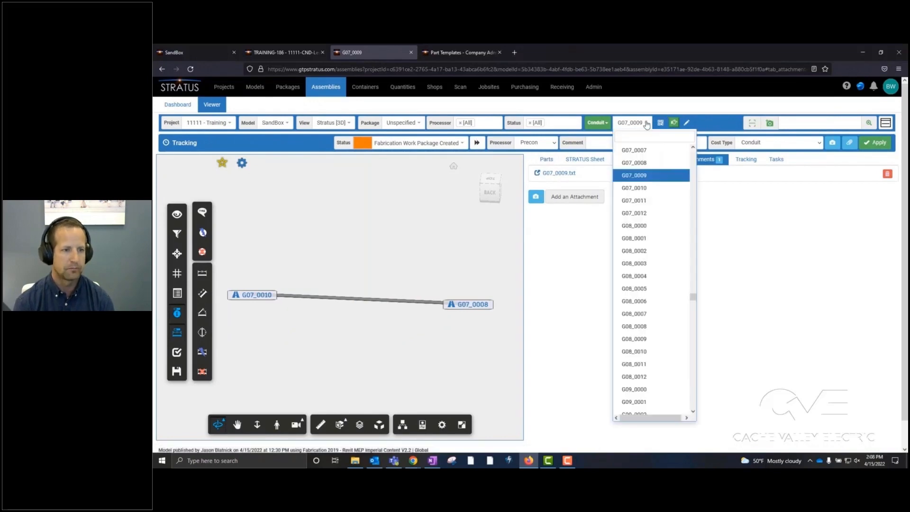
click(648, 194)
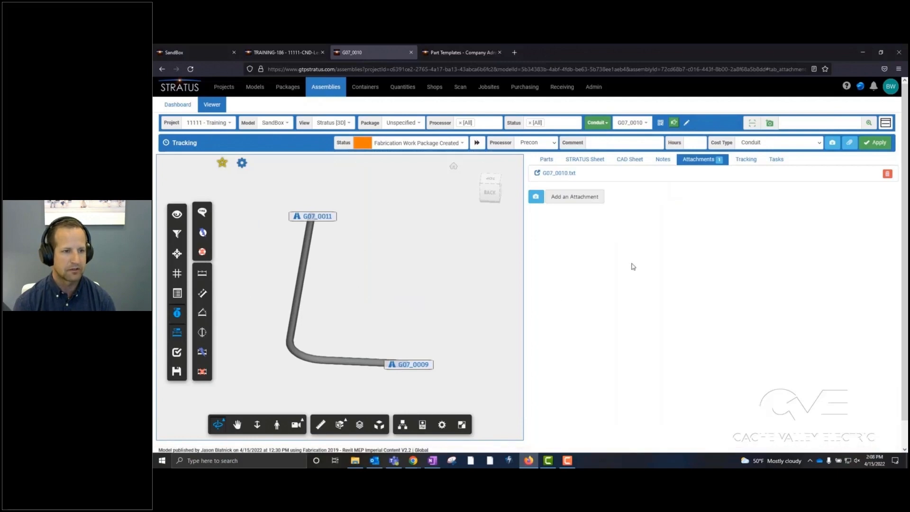
Return to package 11111-CND-Level 1-Webinar and generate its bill of materials.
click(286, 53)
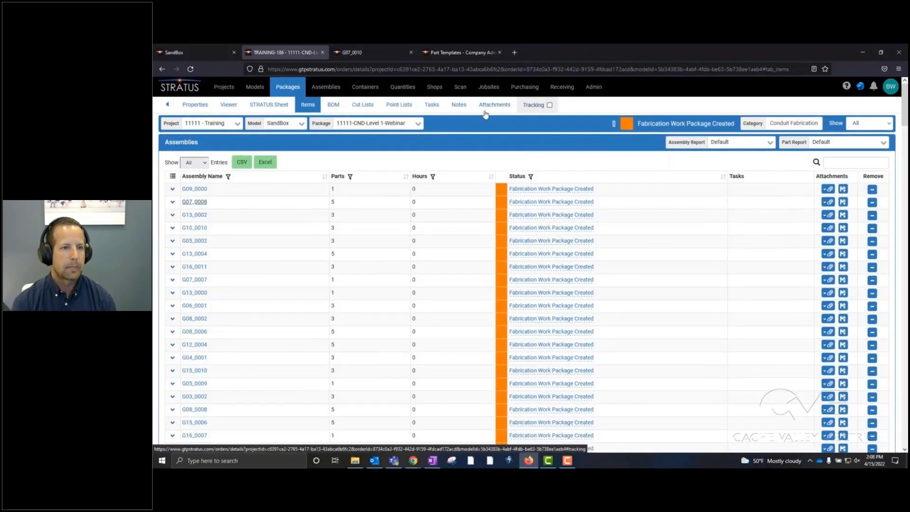
click(333, 105)
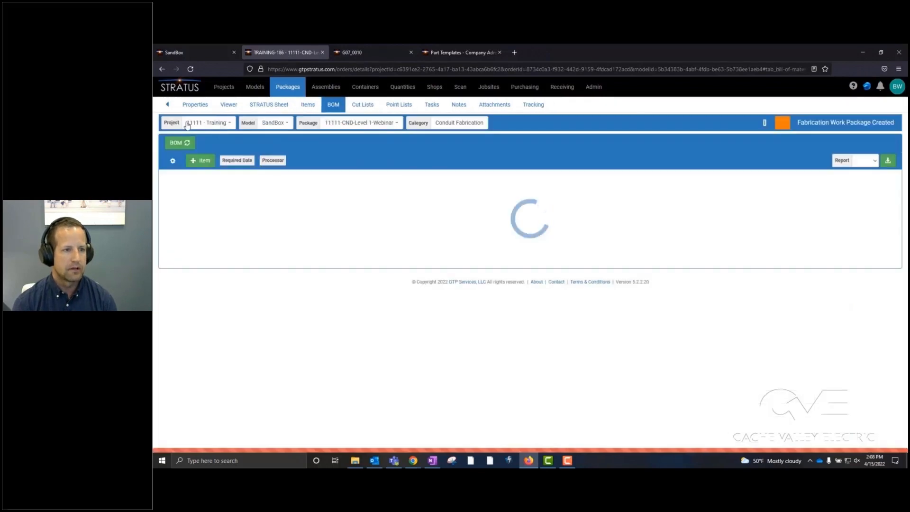
click(187, 143)
click(528, 289)
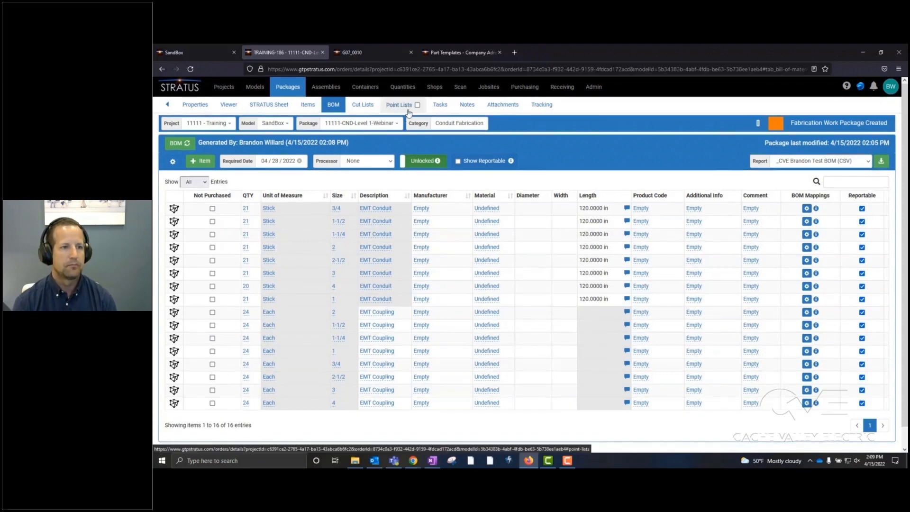
Apply the tracking status Fabrication Order Received and Reviewed to the package, with Shop Labor as the processor.
click(535, 107)
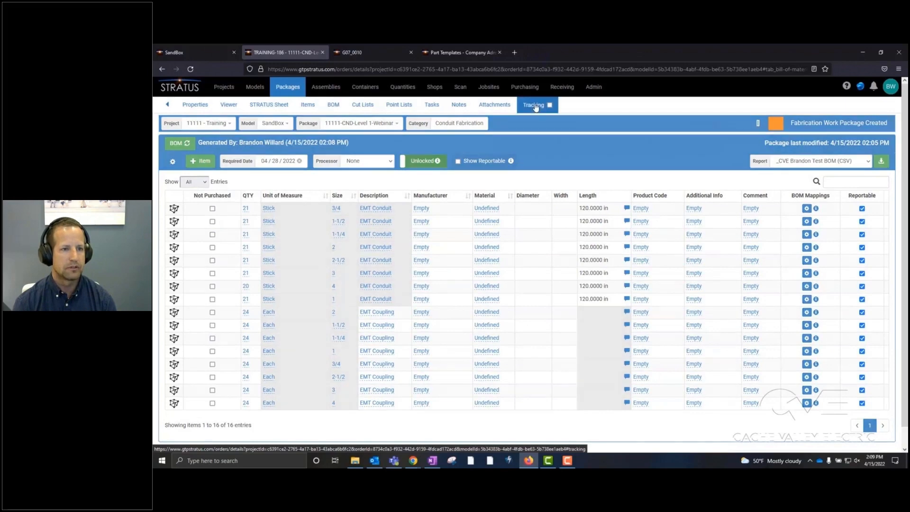
click(360, 144)
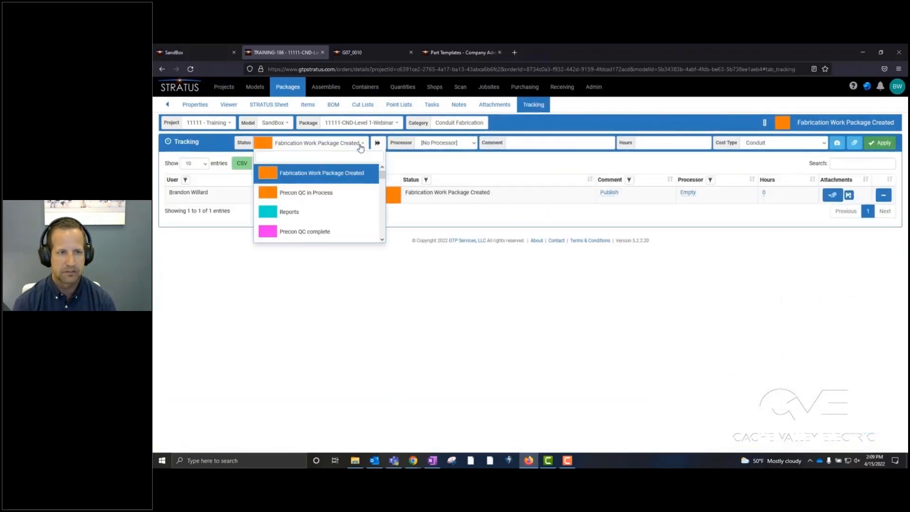
scroll(355, 197, down, 3)
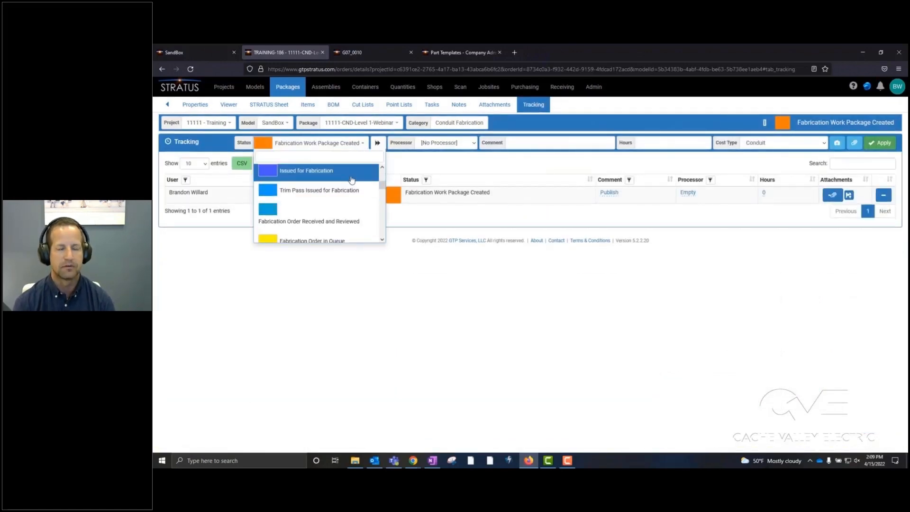
click(350, 213)
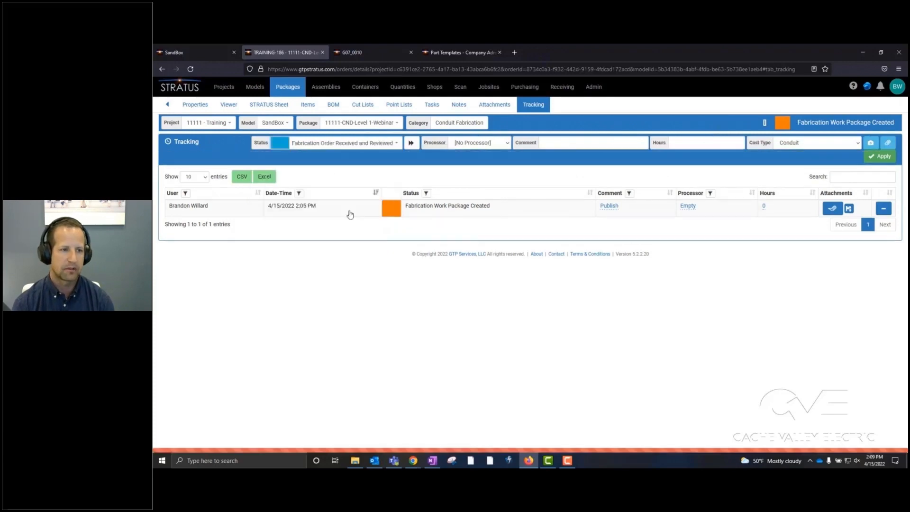
click(507, 143)
click(504, 179)
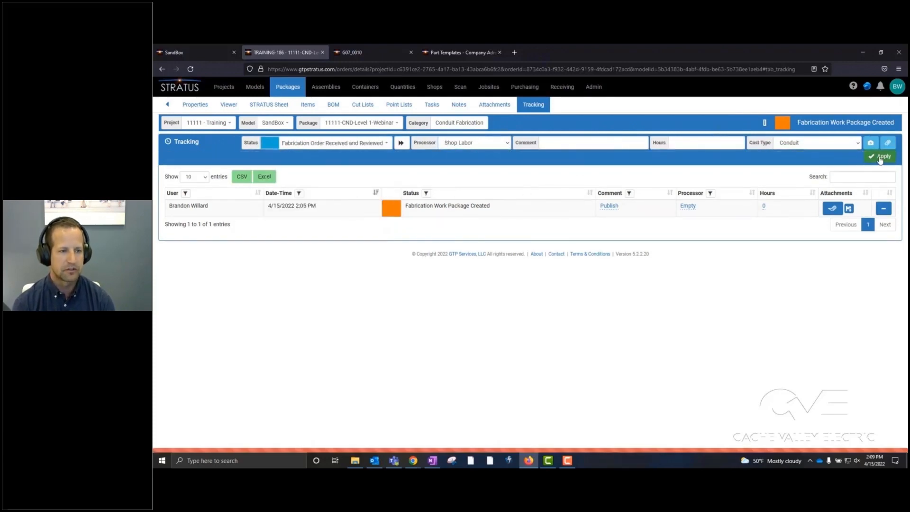
mouse_move(426, 465)
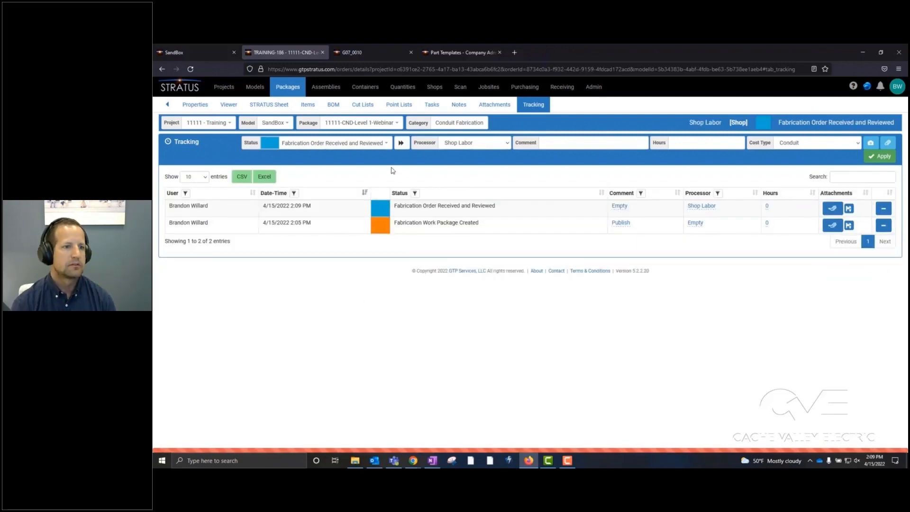
View the package's task board, and complete the Bend Conduit, Label Conduit and QC Conduit tasks for assembly G09_0000 in the item list.
click(433, 106)
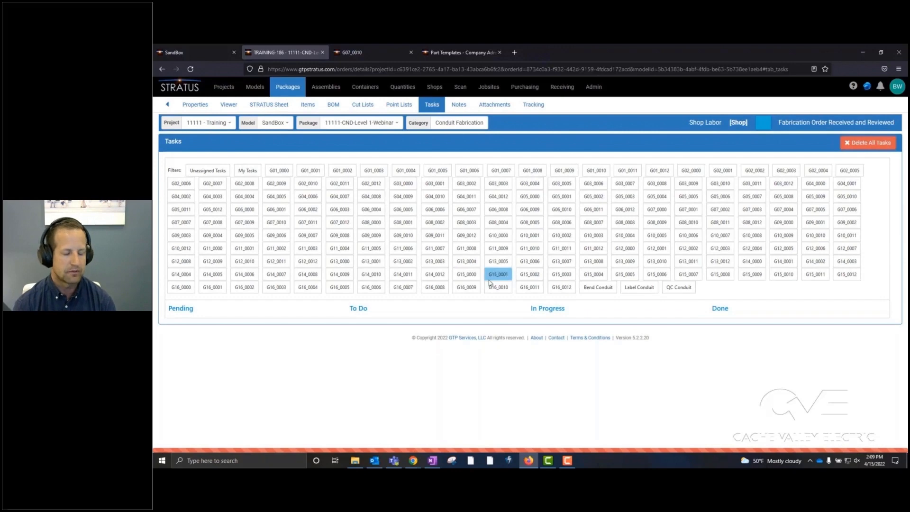
click(306, 105)
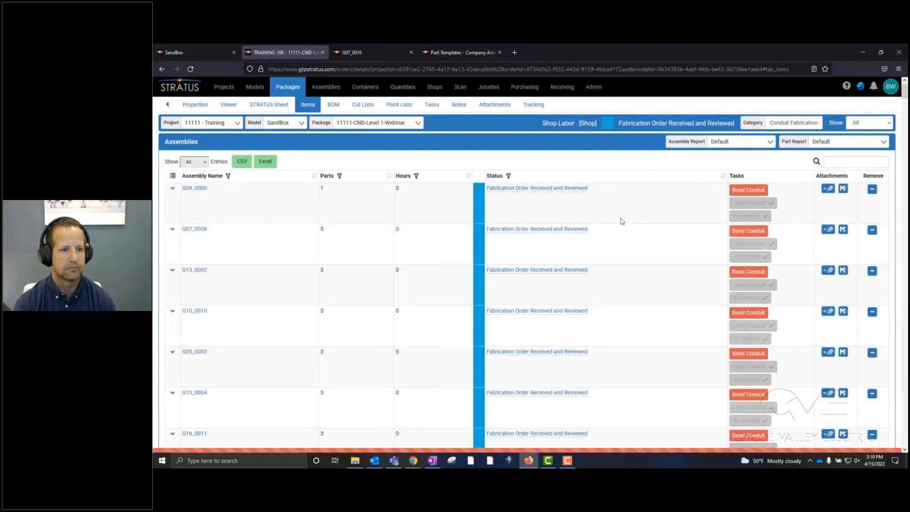
click(753, 195)
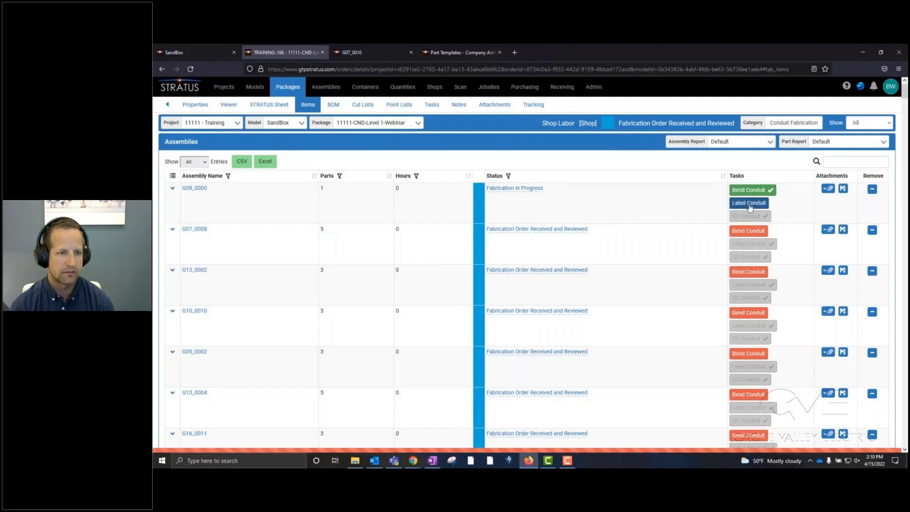
click(749, 203)
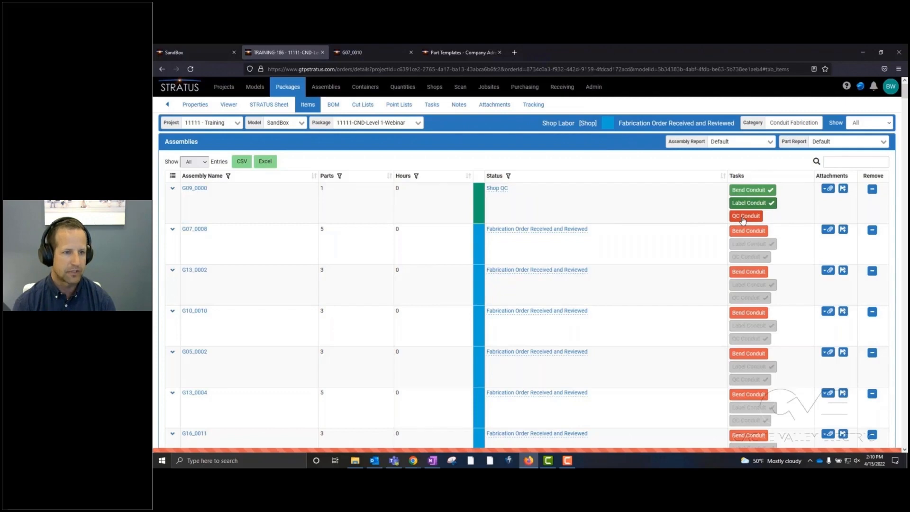
click(743, 217)
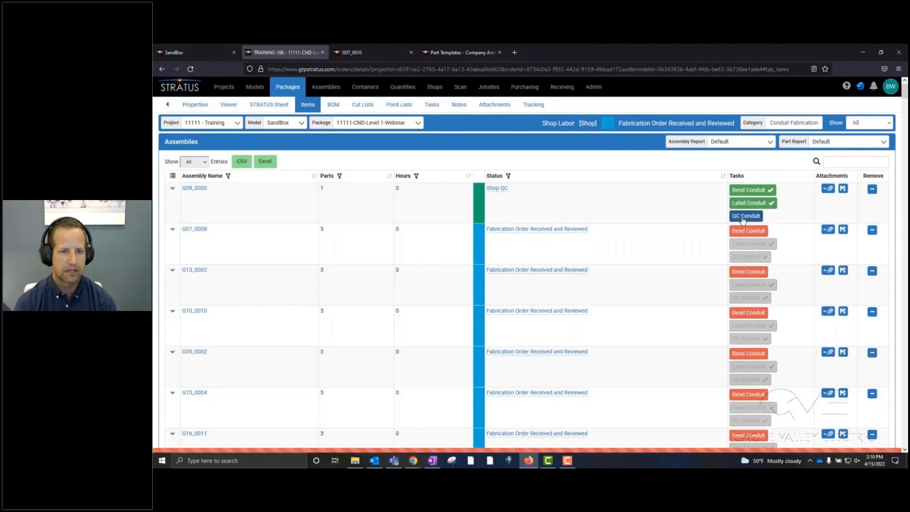
click(743, 218)
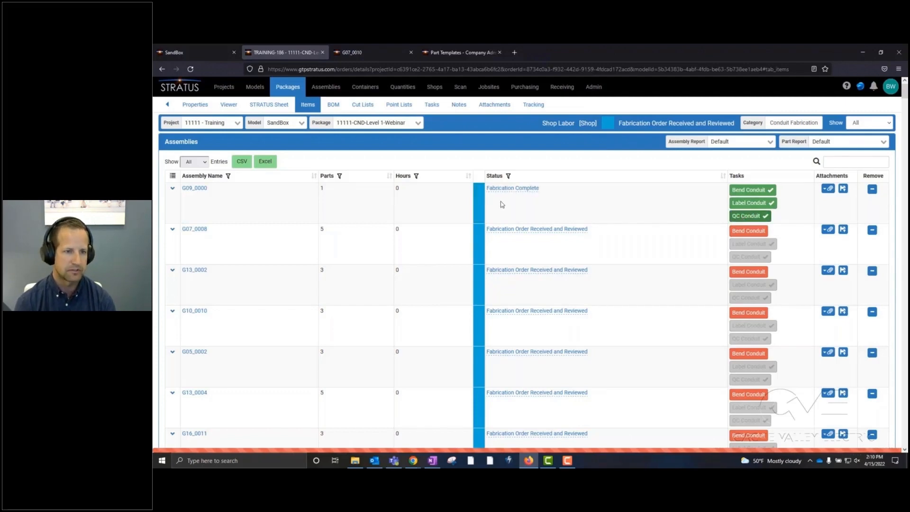